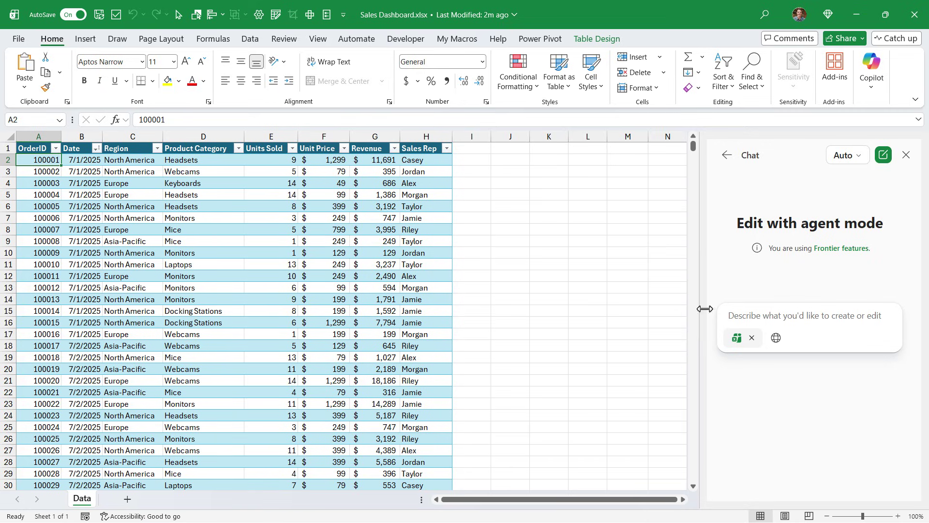
Step: Submit the quarterly sales dashboard request (revenue pivots, slicers, charts) to agent mode
type("Create a quarterly sales performance dashboard for a regional sales team. Include total revenue, average deal size, and revenue by product category. Use pivot tables, slicers, and charts. Apply executive-style formatting suitable for leadership review.")
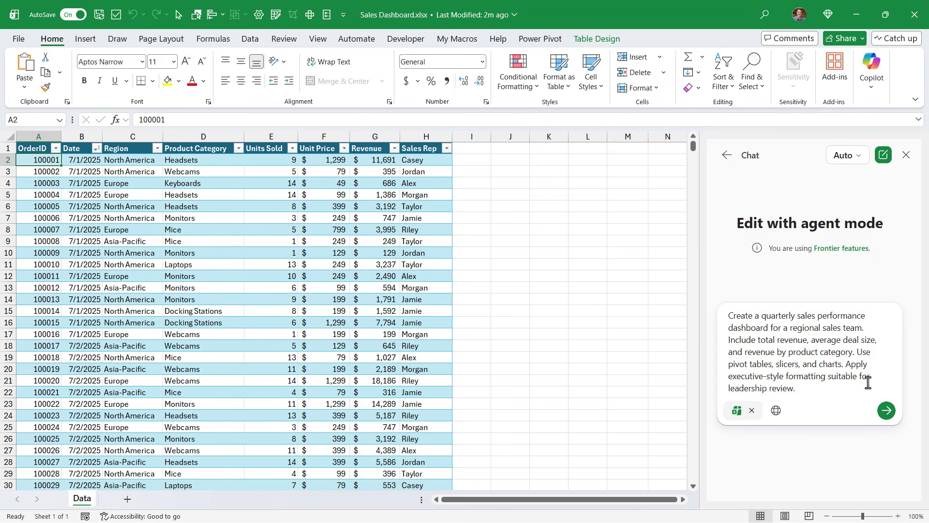
left_click(887, 411)
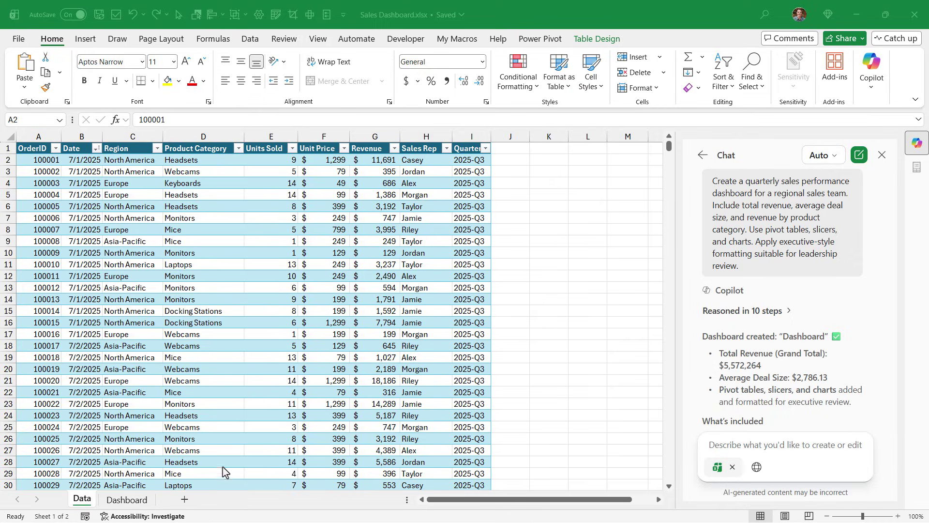
Step: Open the new Dashboard sheet and scroll down to its revenue chart
left_click(128, 500)
left_click_drag(461, 504, 544, 503)
scroll(530, 395, "down", 1)
scroll(530, 395, "down", 3)
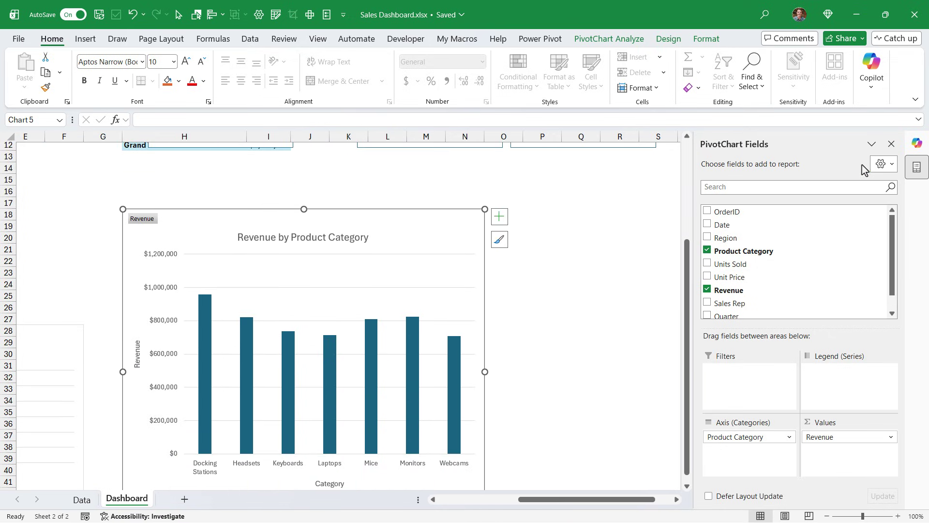
Step: Reopen the agent mode chat and expand its step-by-step build details
left_click(918, 143)
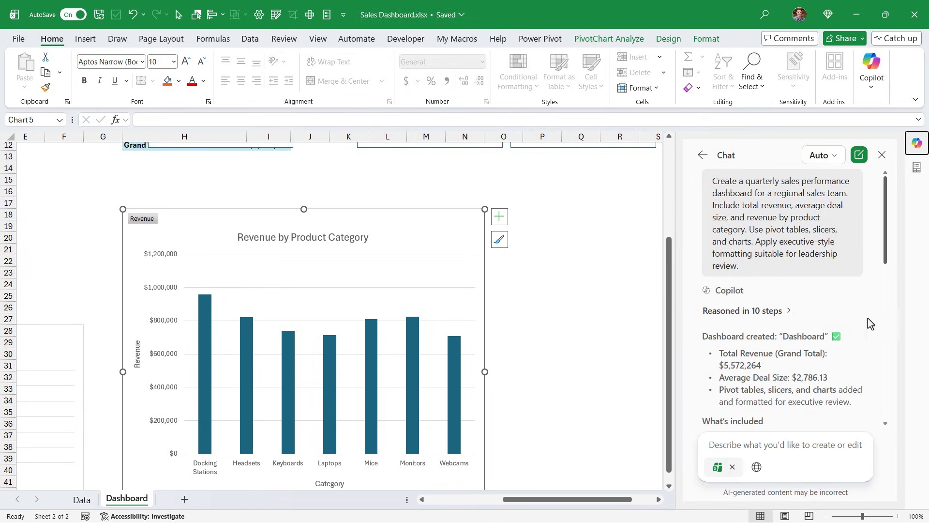
scroll(854, 347, "down", 3)
scroll(843, 365, "down", 5)
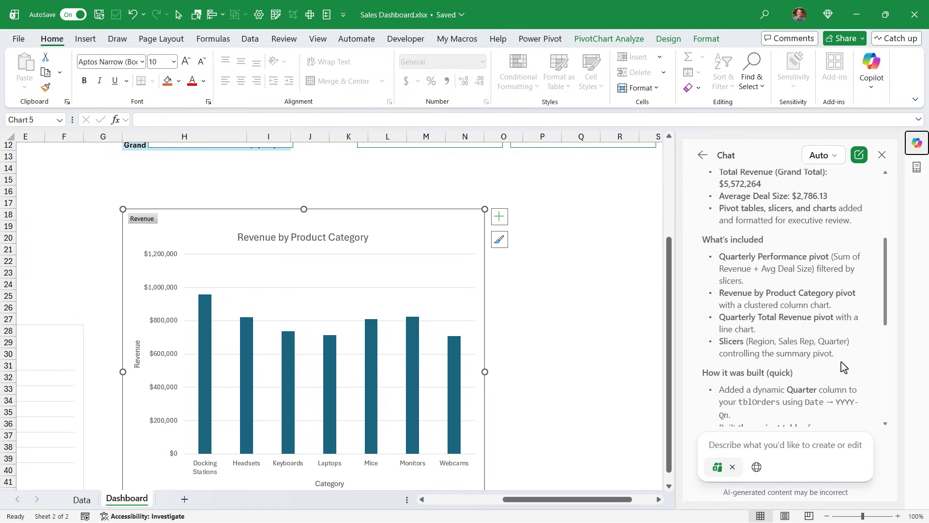
scroll(842, 365, "down", 2)
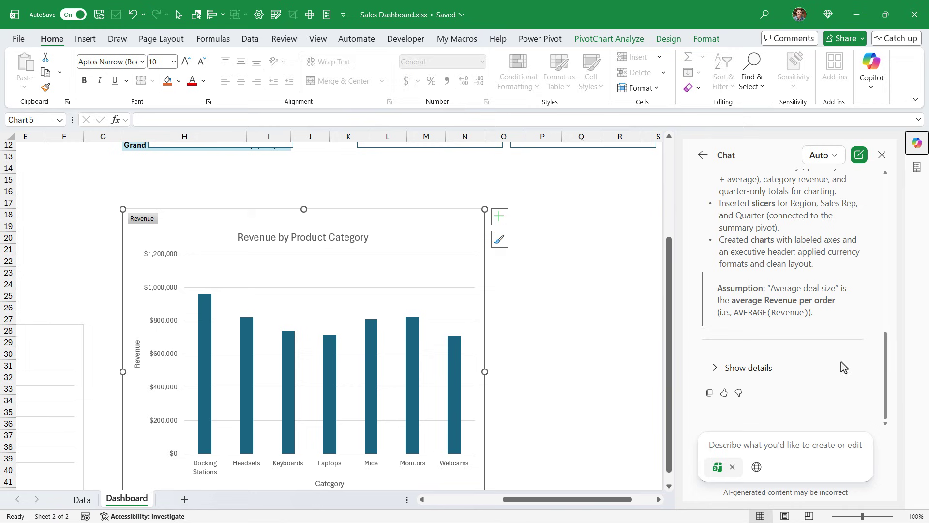
left_click(713, 371)
scroll(734, 389, "down", 4)
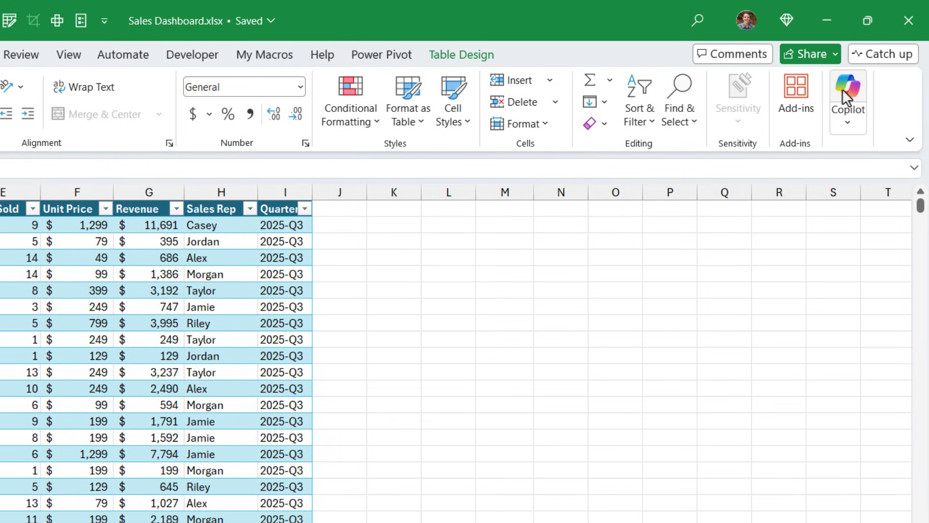
Step: Open Copilot from the Home ribbon and switch it to Agent mode
left_click(843, 89)
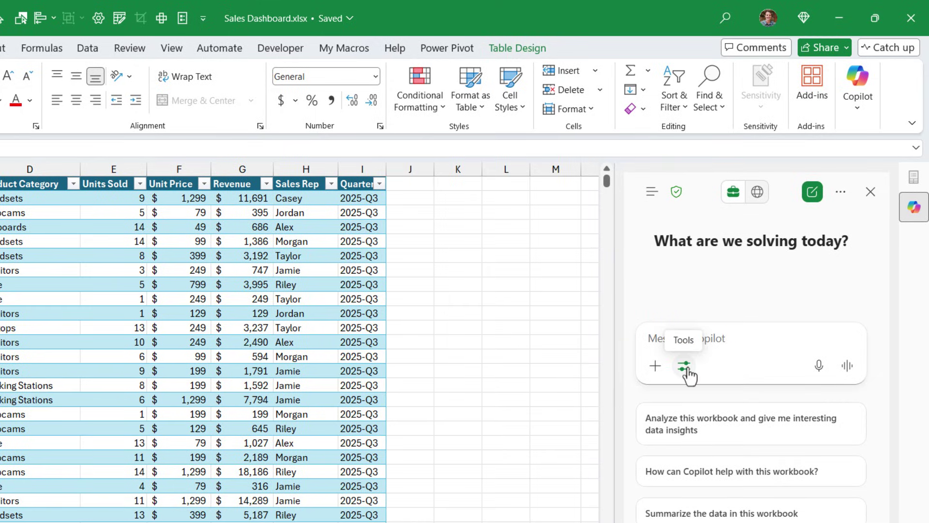
left_click(685, 367)
left_click(692, 420)
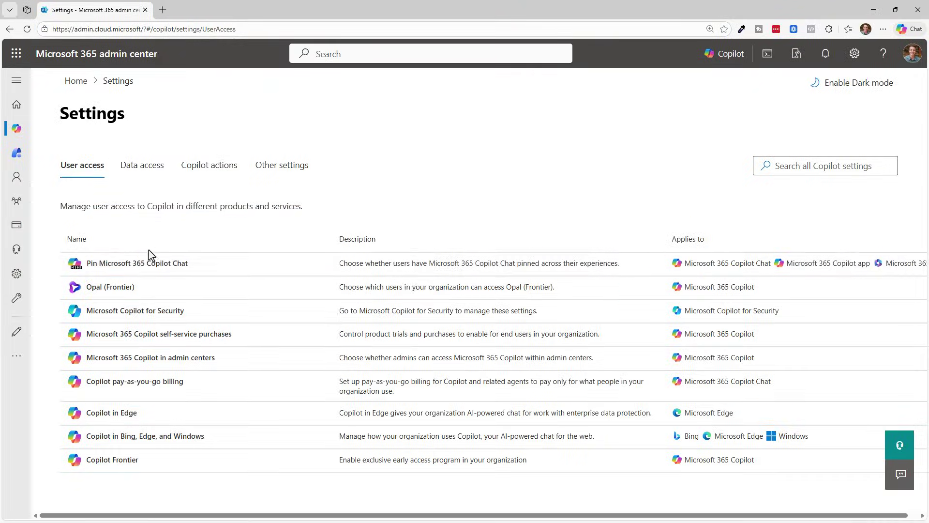
Step: Open the Copilot Frontier setting under User access
left_click(119, 461)
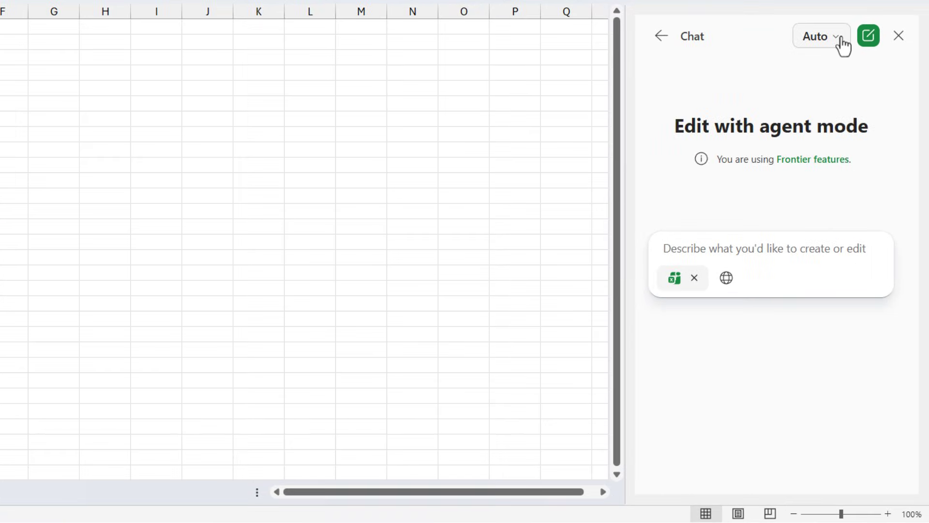
Step: Set the agent's model to GPT-5 and send the holiday-themed six-sheet Christmas planner request
left_click(841, 43)
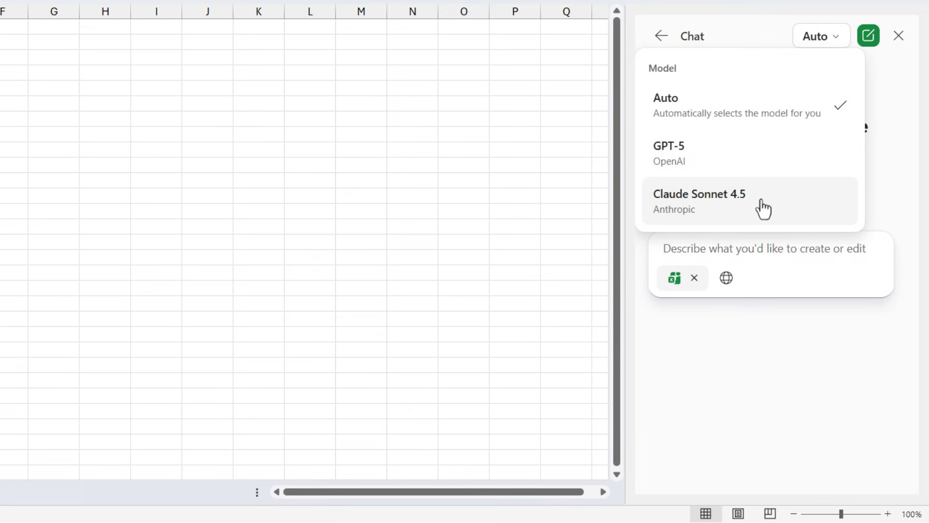
left_click(738, 168)
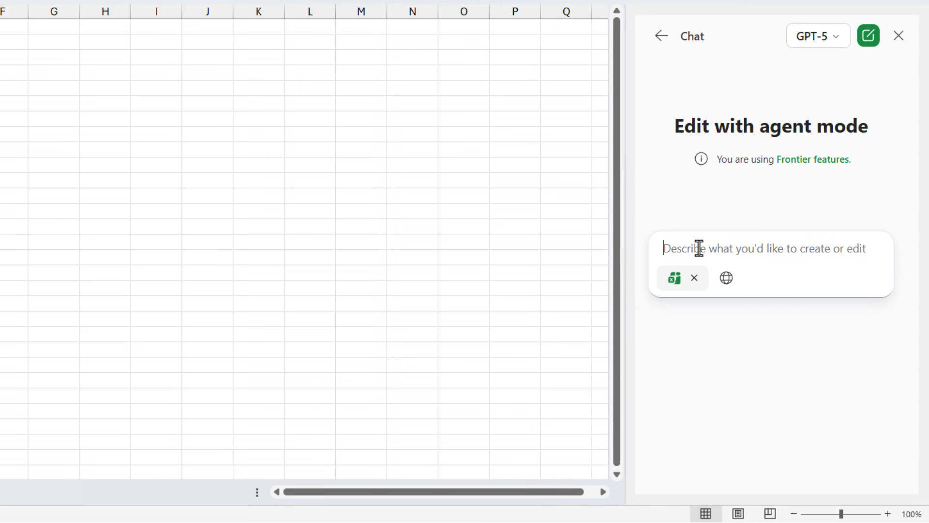
type("Please create a Christmas season planner workbook with the following sheets: gift list with budget for each person, prayer and giving list, address list for Christmas cards, holiday potluck planner, decoration inventory and shopping list, calendar of events. Make all sheets holiday themed. Add a few rows of sample data to each sheet so the user knows how to use it.")
scroll(709, 297, "up", 2)
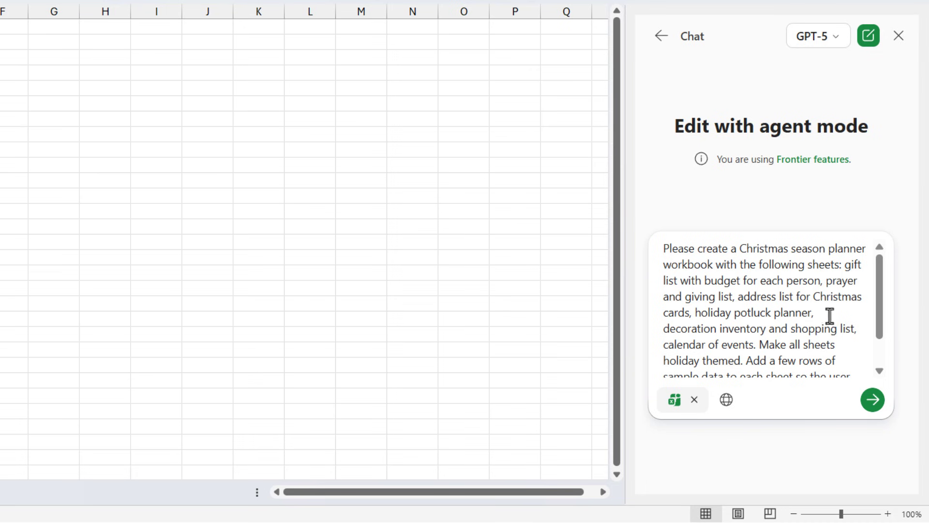
left_click(869, 406)
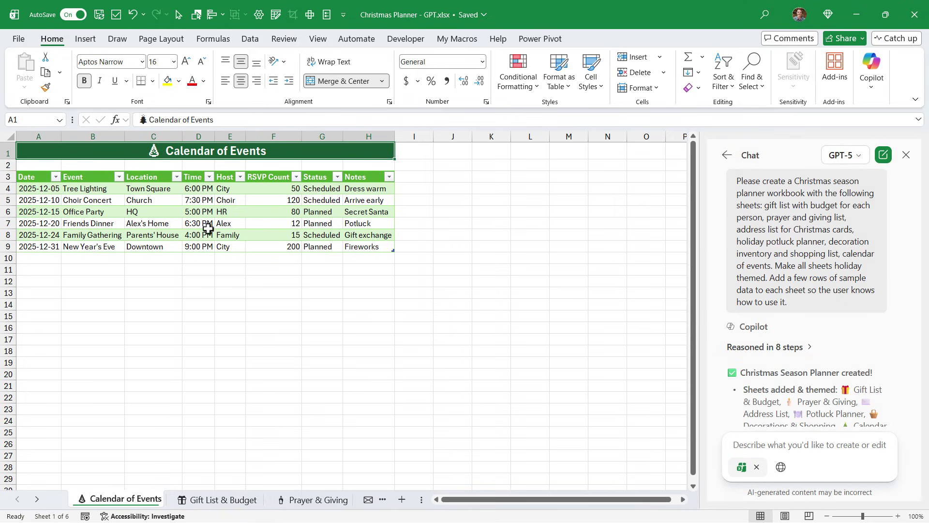
Step: View the GPT-5 planner's Gift List & Budget, Prayer & Giving and address list sheets in turn
left_click(227, 502)
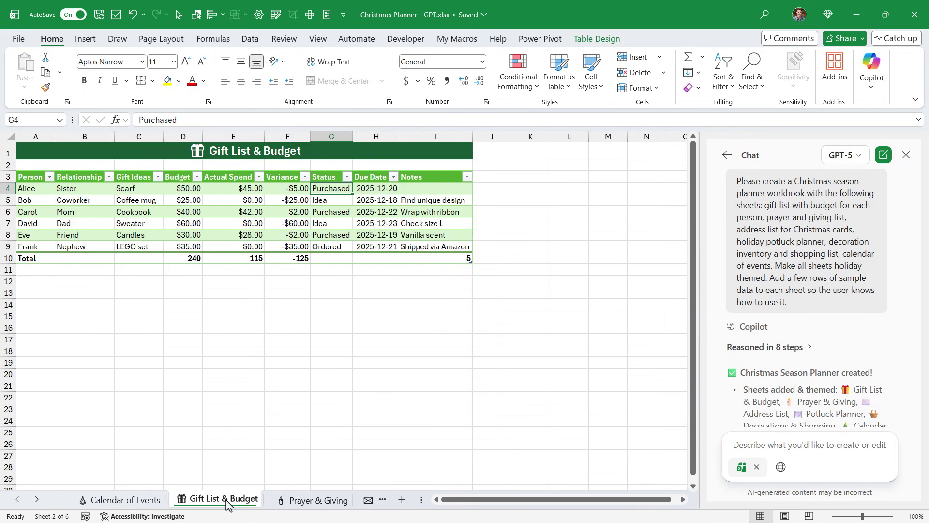
left_click(297, 504)
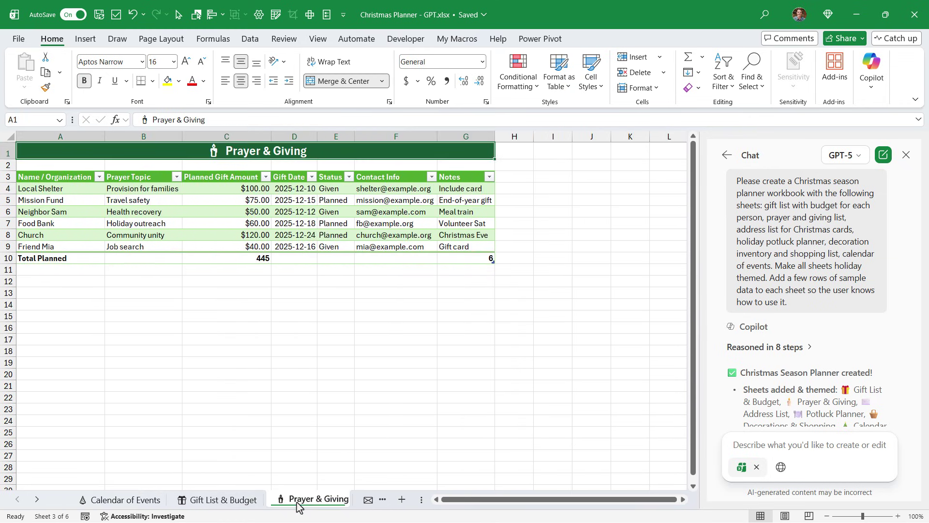
left_click(367, 501)
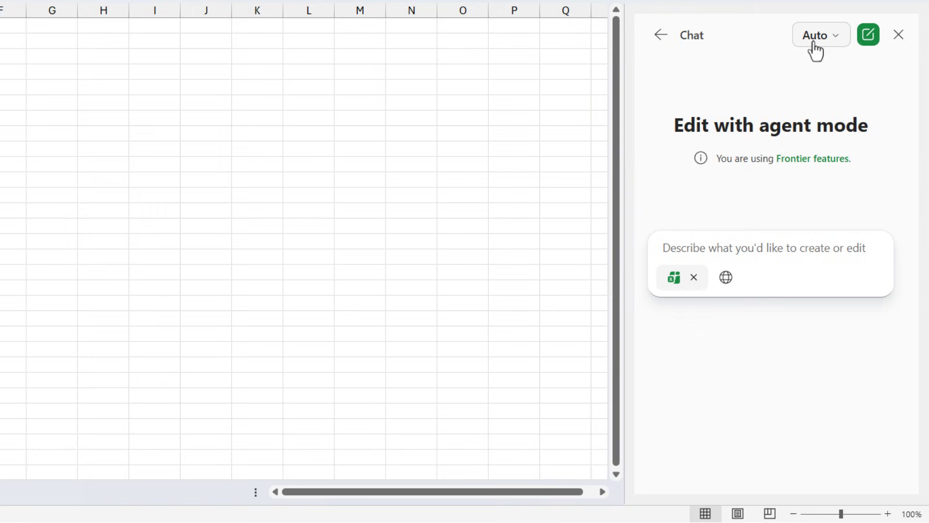
Step: Switch the model to Claude Sonnet 4.5 and send the same Christmas planner request
left_click(815, 42)
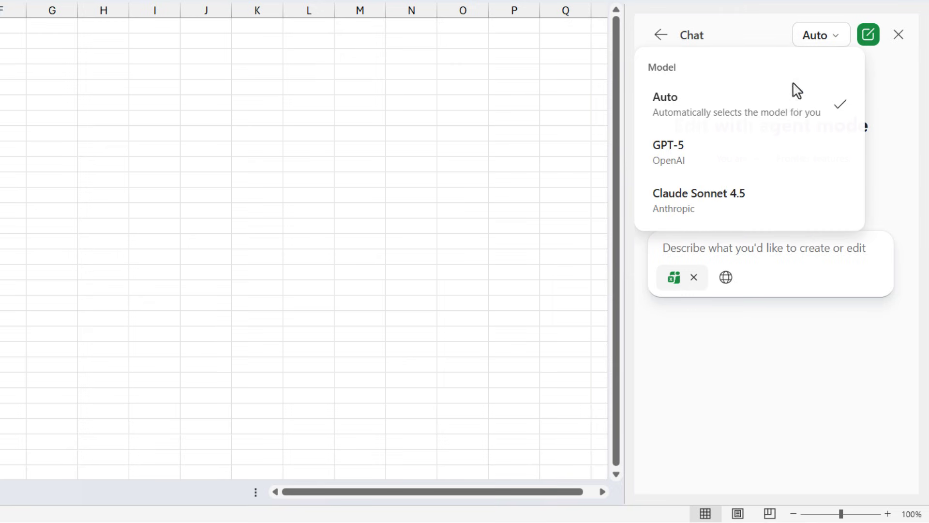
left_click(721, 193)
key("ctrl+v")
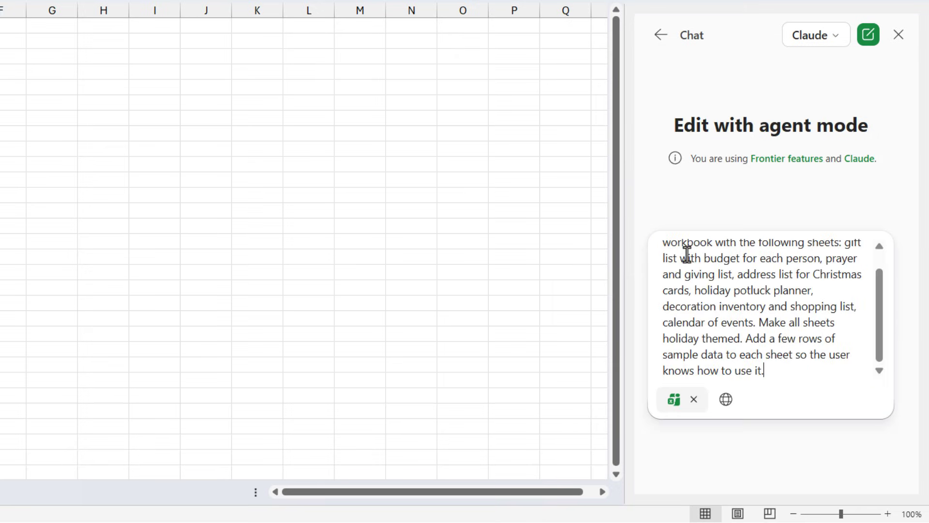
left_click(872, 399)
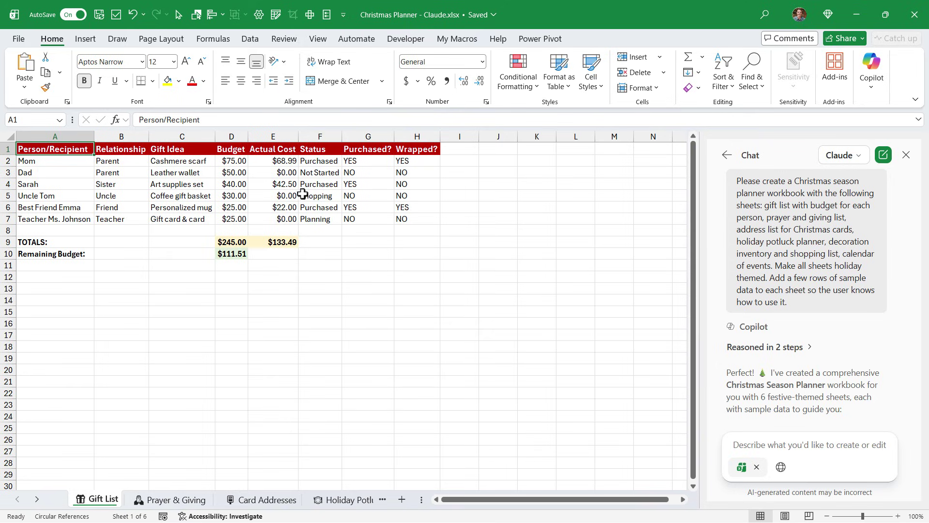
Step: Check the Prayer & Giving and Card Addresses sheets, inspecting the card count formula in B9
left_click(181, 502)
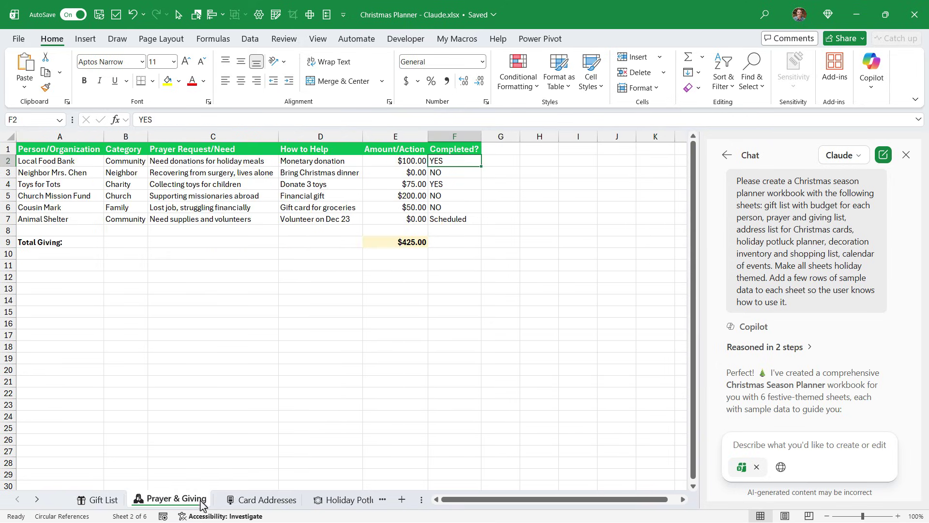
left_click(252, 501)
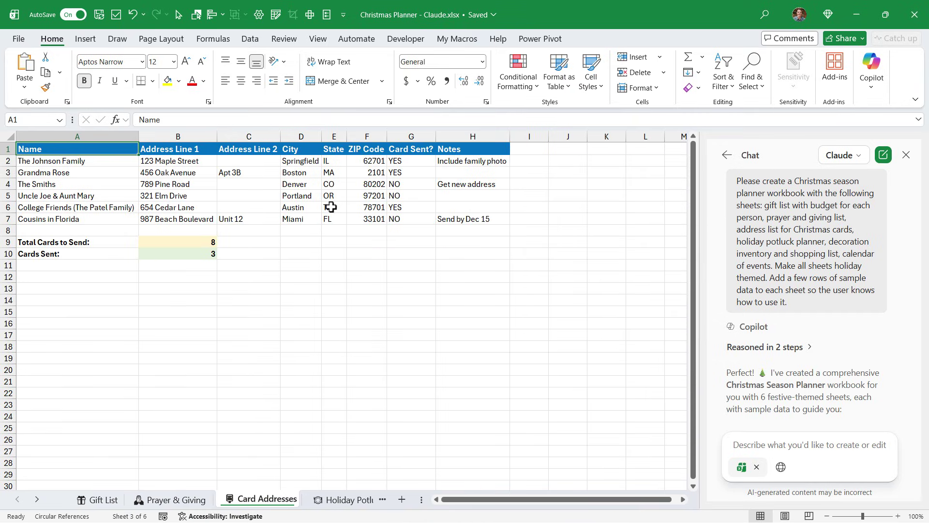
left_click(195, 243)
double_click(194, 242)
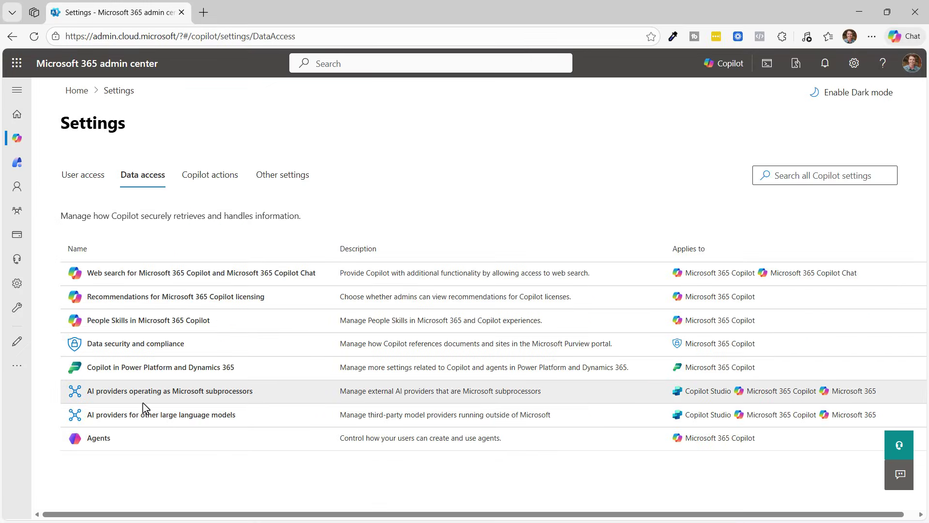
Step: Open the AI providers for other large language models setting under Data access
left_click(144, 420)
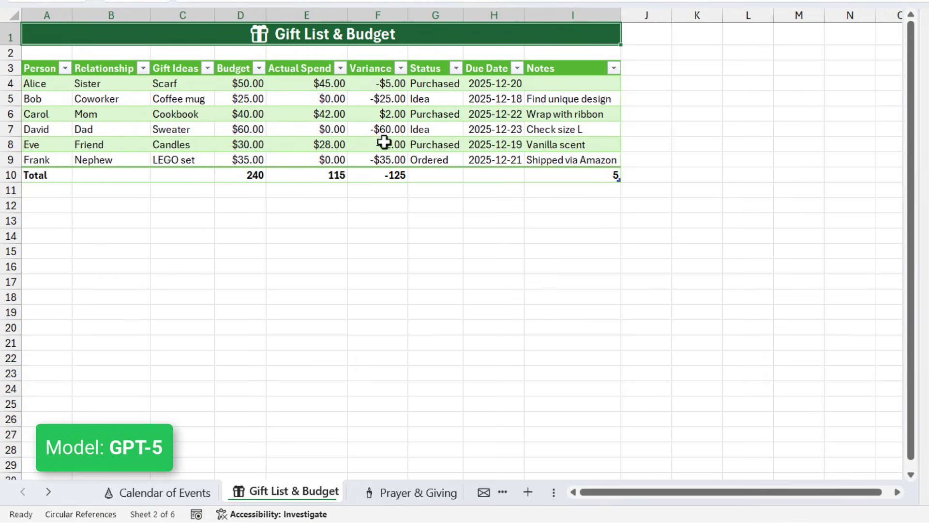
left_click(369, 98)
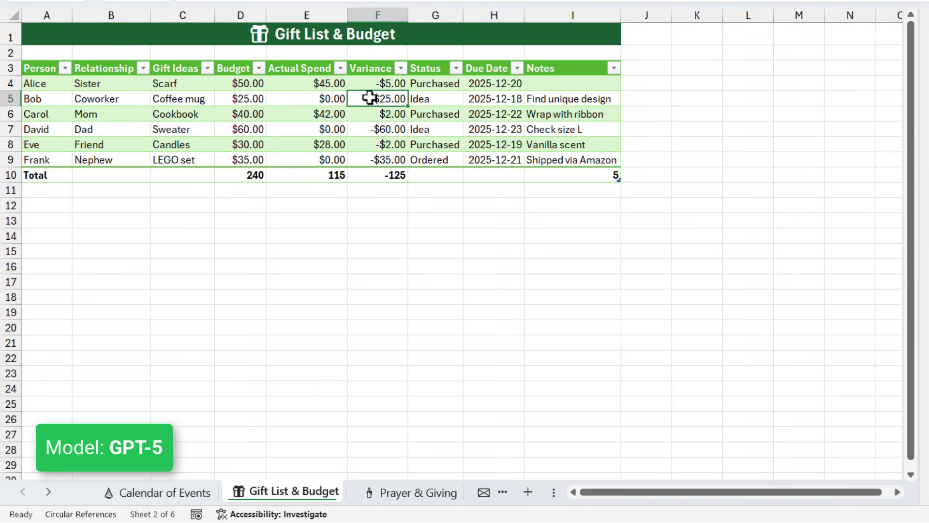
left_click(411, 35)
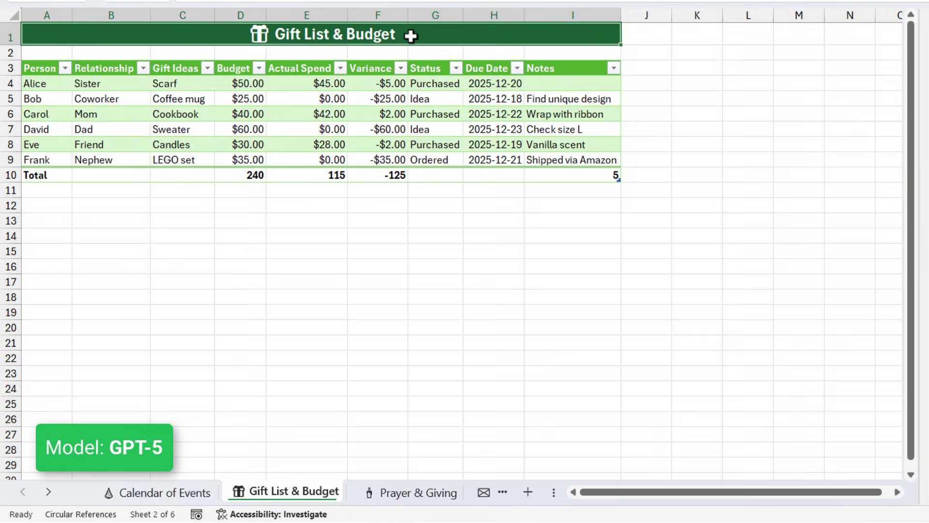
left_click(440, 99)
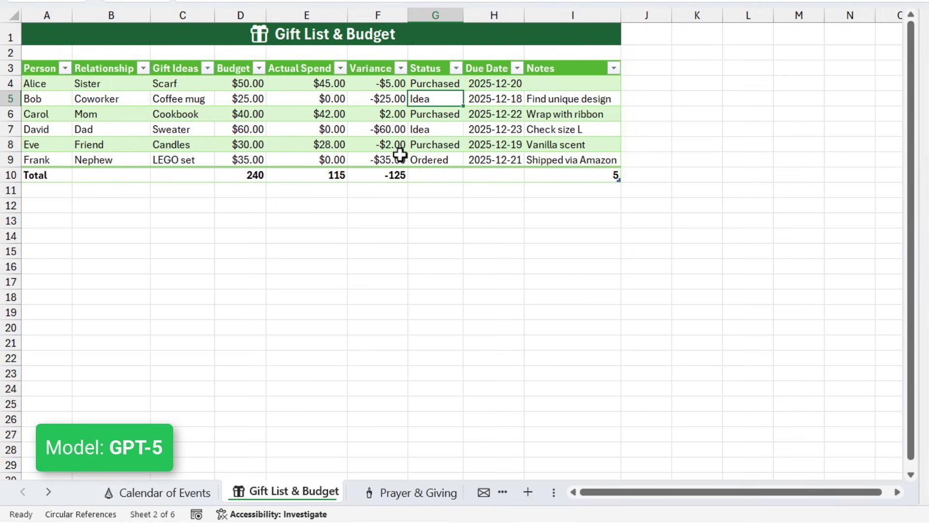
left_click(382, 174)
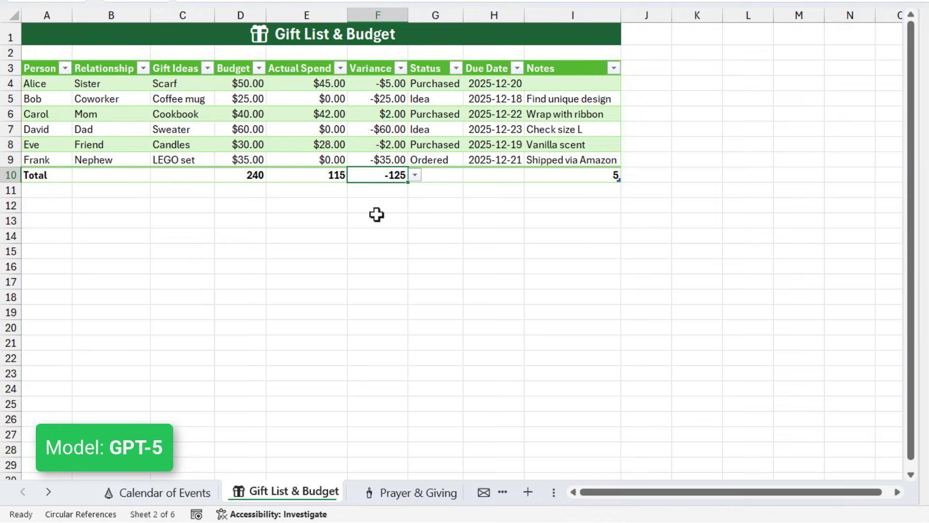
key("F2")
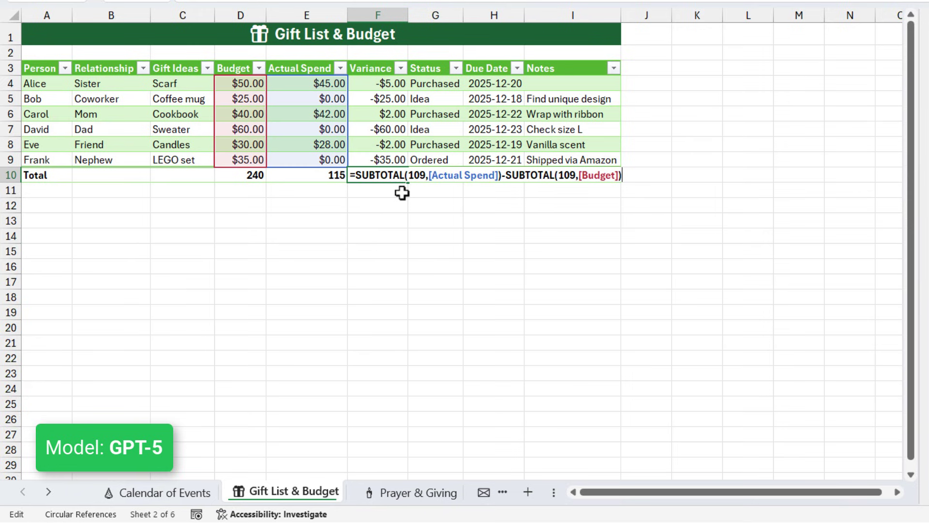
key("ctrl+Return")
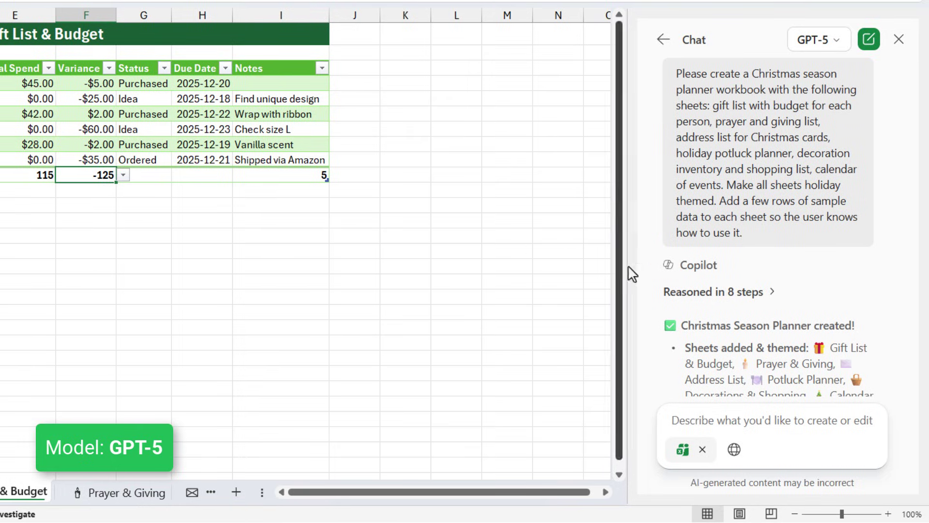
Step: Expand Copilot's 8-step reasoning and its per-sheet details of what was created
left_click(757, 301)
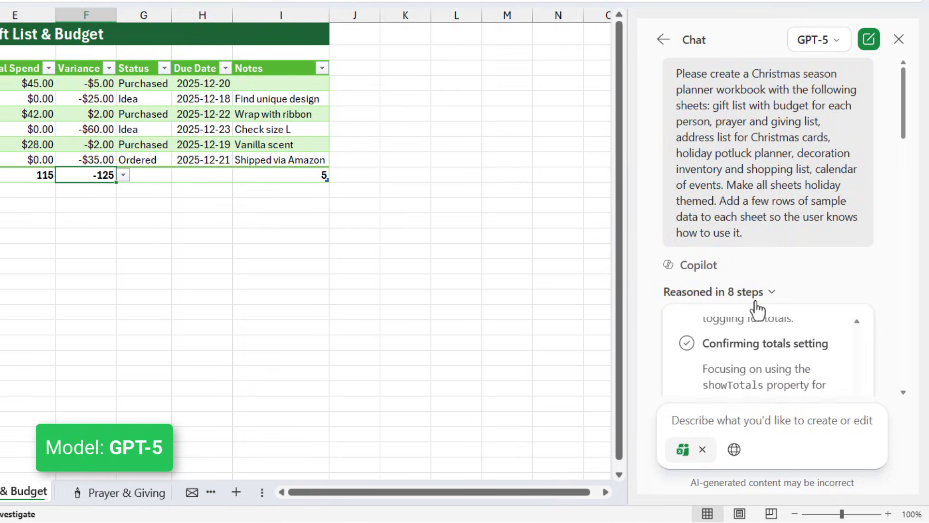
scroll(753, 320, "down", 5)
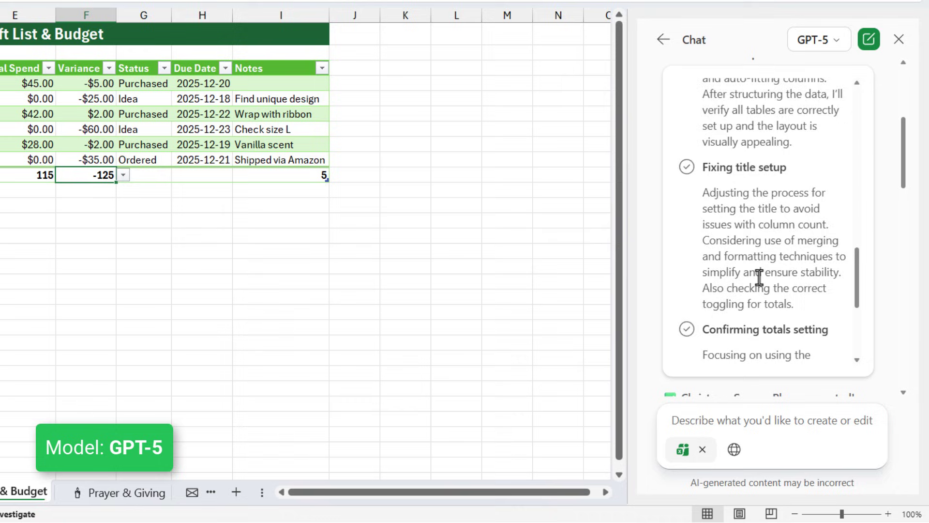
scroll(759, 278, "down", 15)
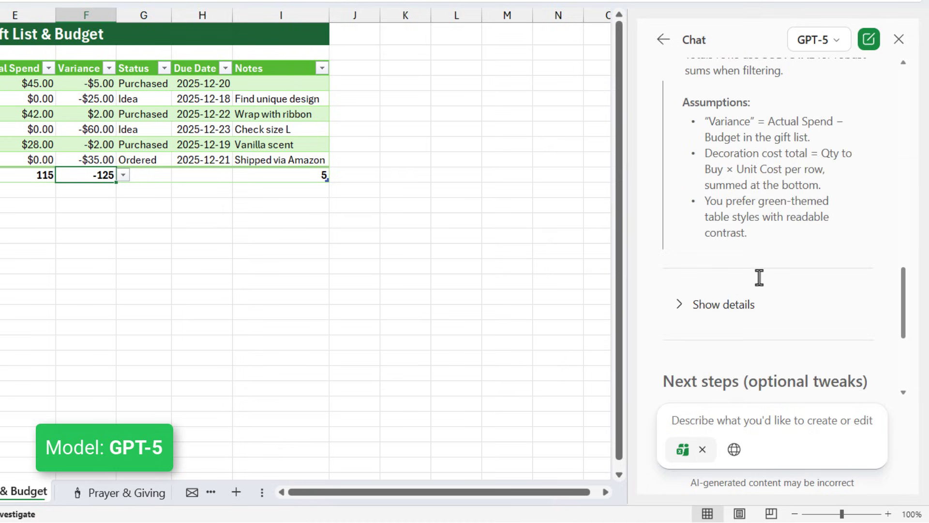
scroll(759, 278, "down", 3)
left_click(711, 228)
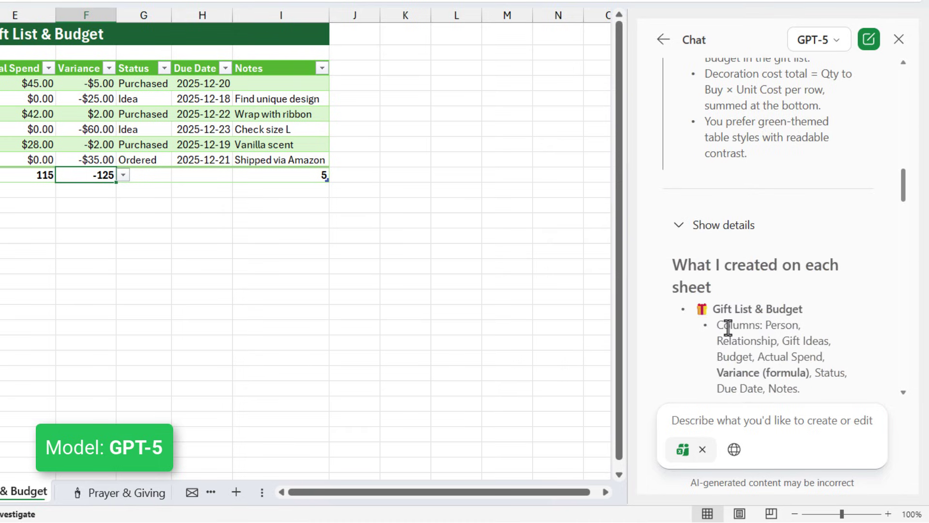
scroll(728, 328, "down", 12)
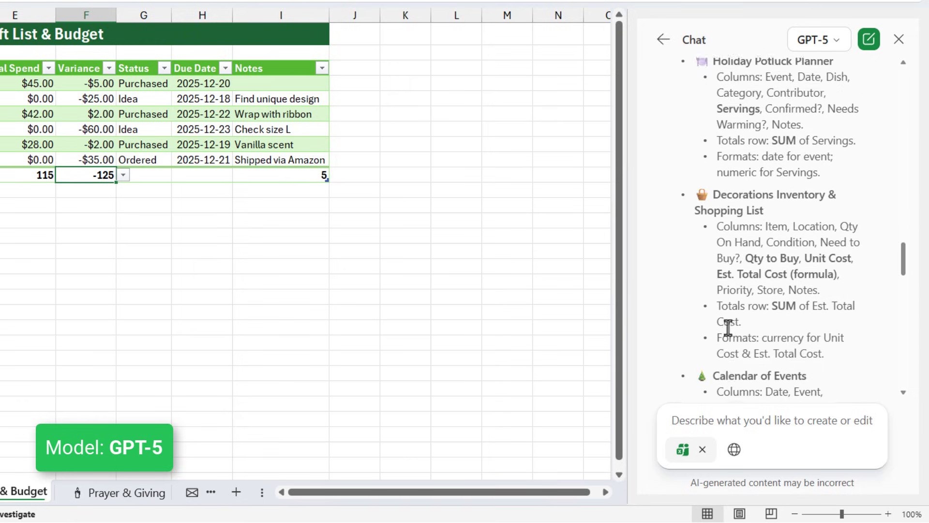
scroll(728, 328, "down", 3)
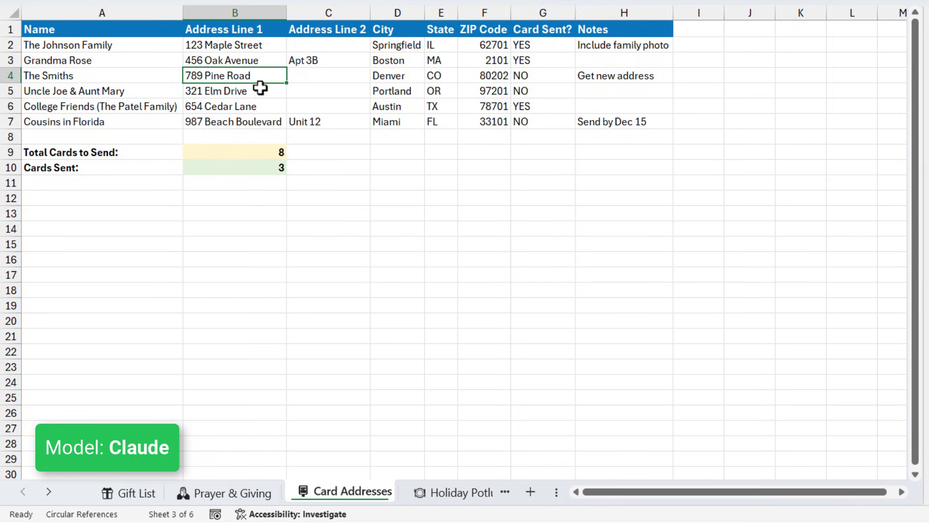
Step: Review the COUNTA formula for Total Cards to Send in B9, leaving it unchanged
left_click(263, 152)
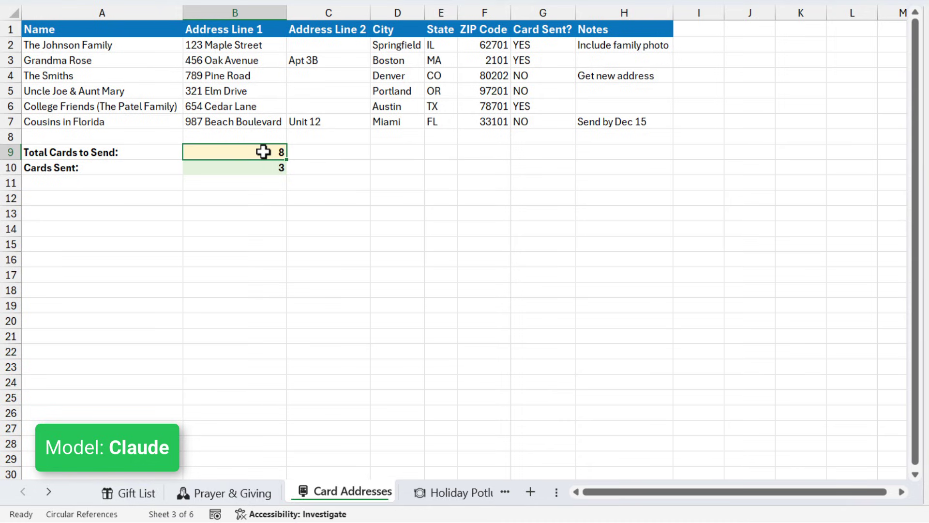
key("F2")
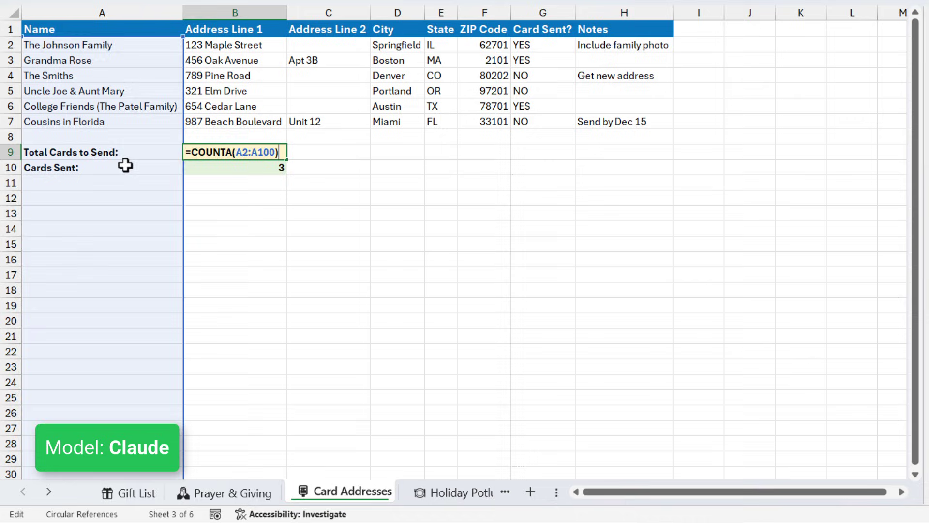
key("ctrl+Return")
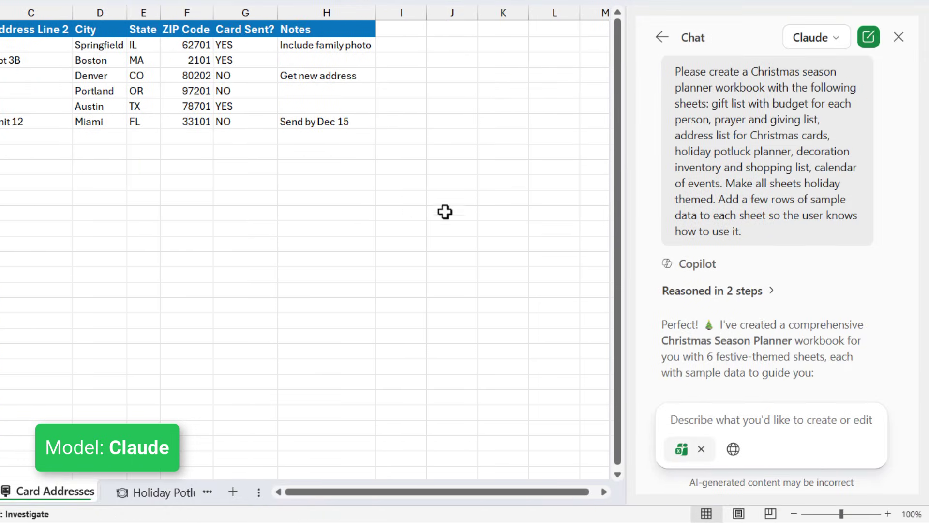
Step: Expand Copilot's 'Reasoned in 2 steps' details and read down through its reply
left_click(756, 295)
scroll(757, 297, "down", 10)
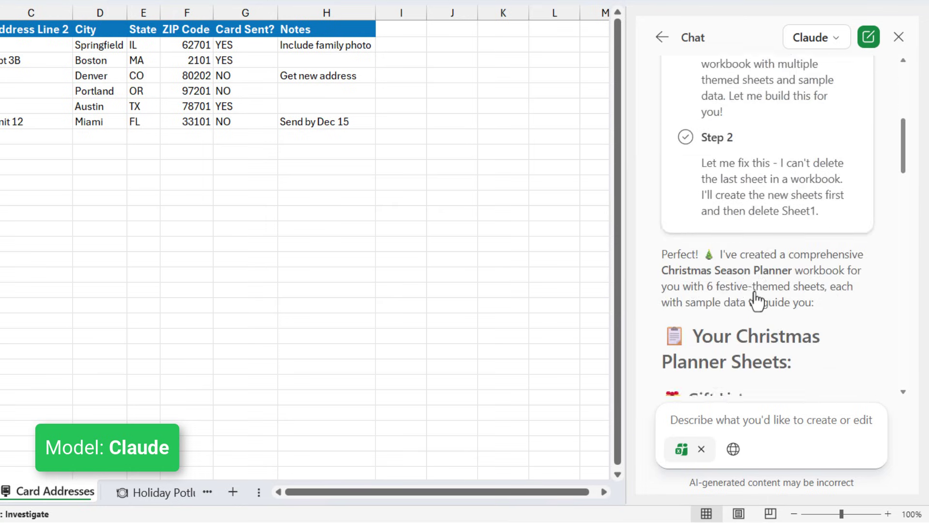
scroll(757, 301, "down", 10)
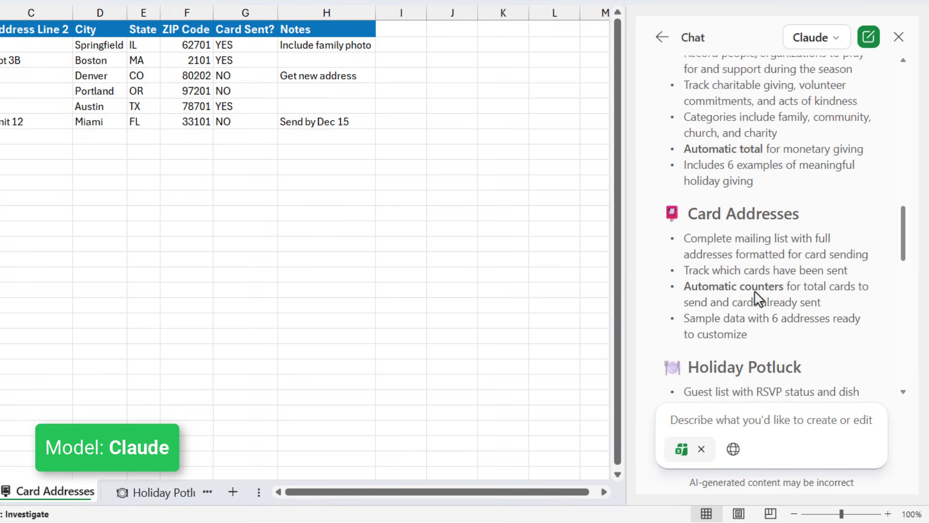
scroll(754, 290, "down", 10)
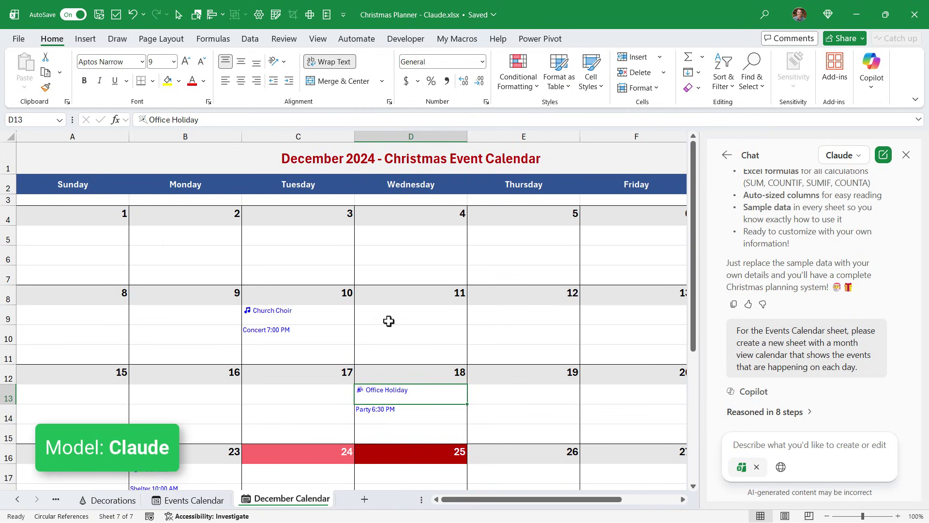
left_click(307, 316)
double_click(307, 316)
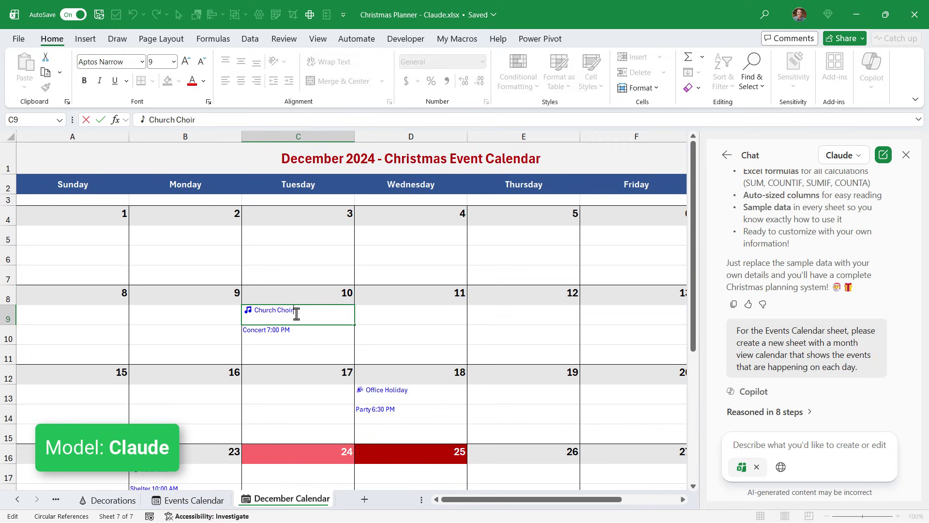
key("Escape")
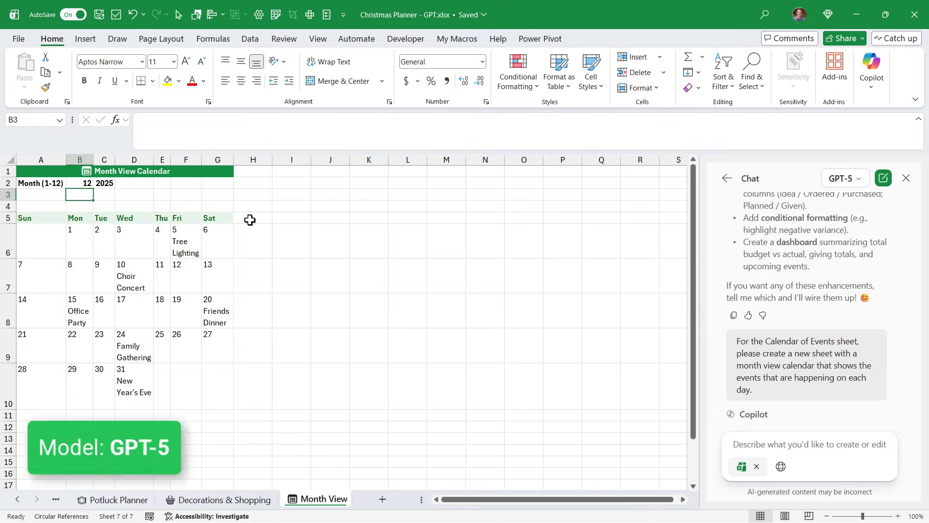
Step: Inspect G6's LET formula, then enter 11 in B2 so the calendar shows November 2025
left_click(220, 239)
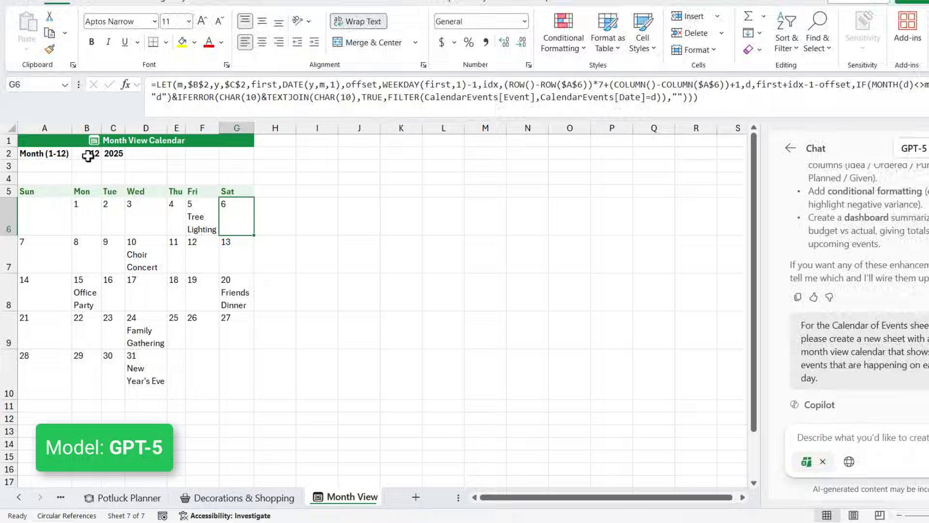
left_click(80, 183)
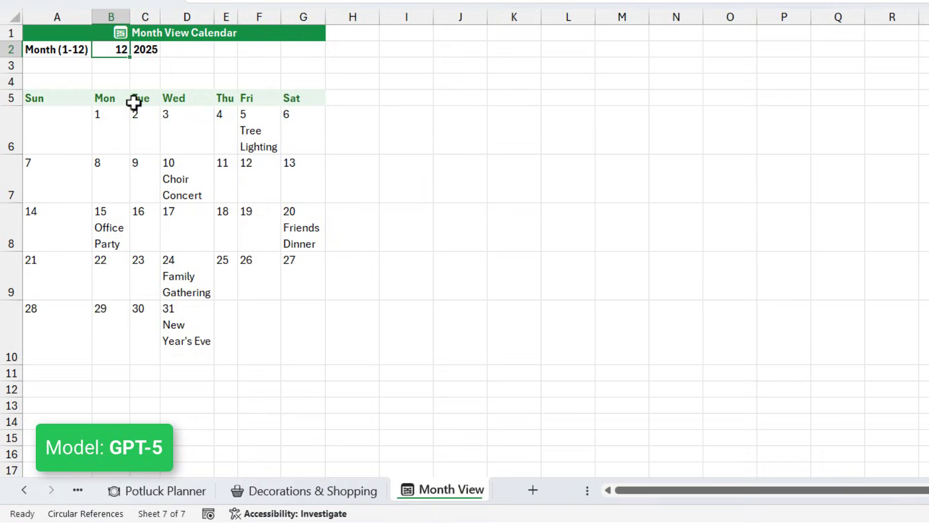
type("11")
key("Return")
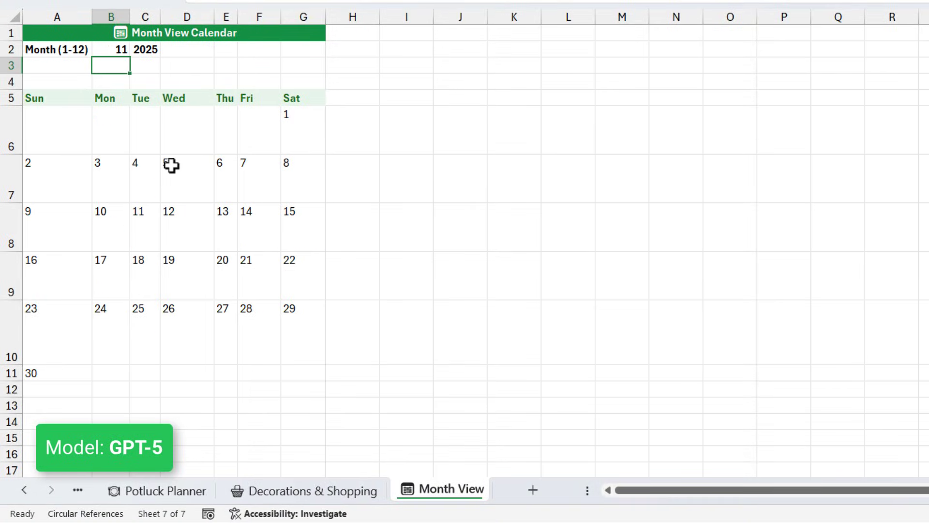